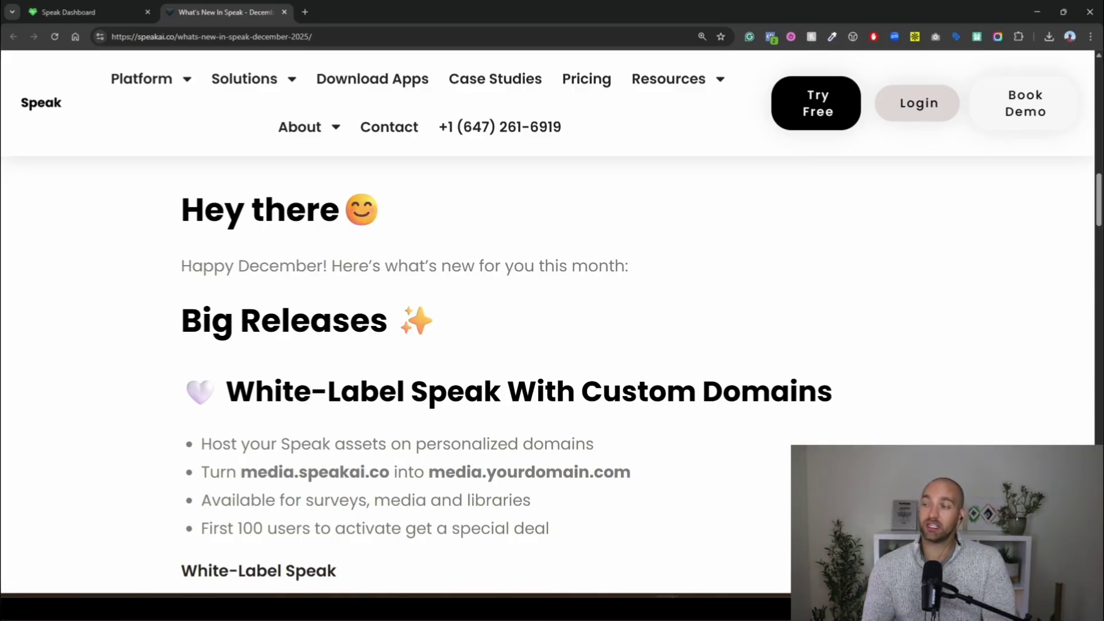
Step: Switch to the Speak dashboard, open the Custom Domains settings in the account profile, and contact the Speak team about enabling Recorder domains
{"action": "key", "text": "ctrl+shift+Tab"}
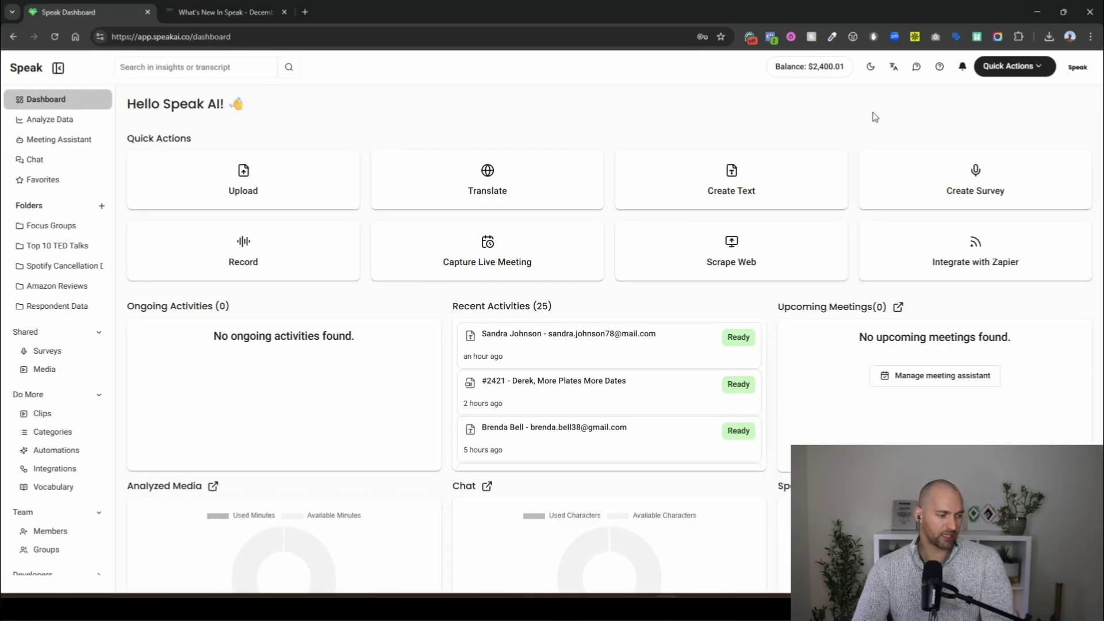
{"action": "left_click", "coordinate": [1079, 75]}
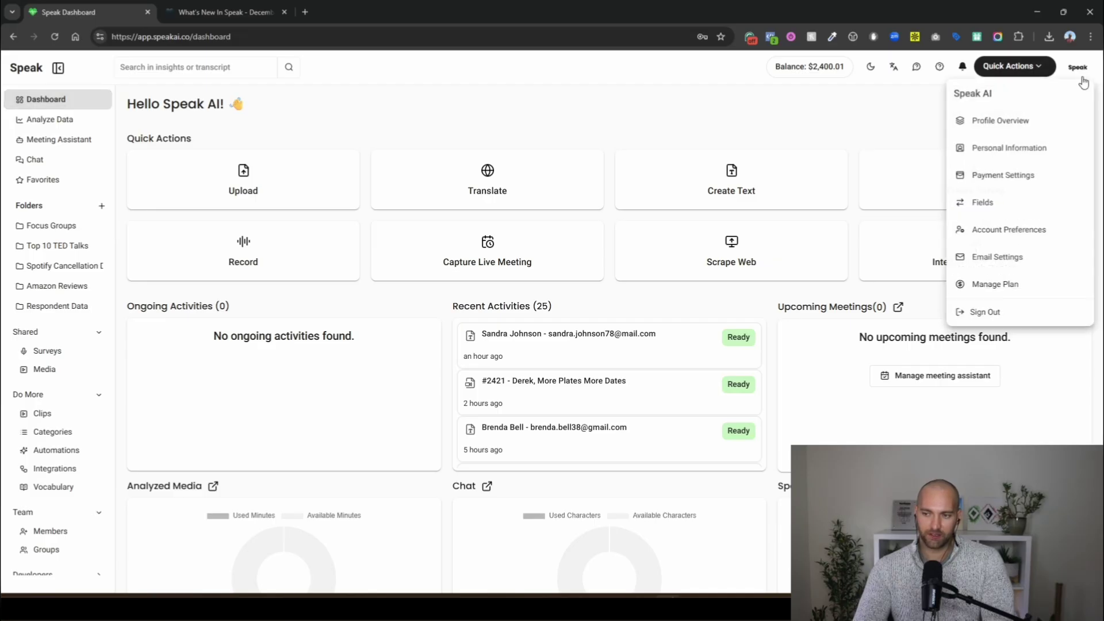
{"action": "left_click", "coordinate": [1003, 123]}
{"action": "left_click", "coordinate": [201, 316]}
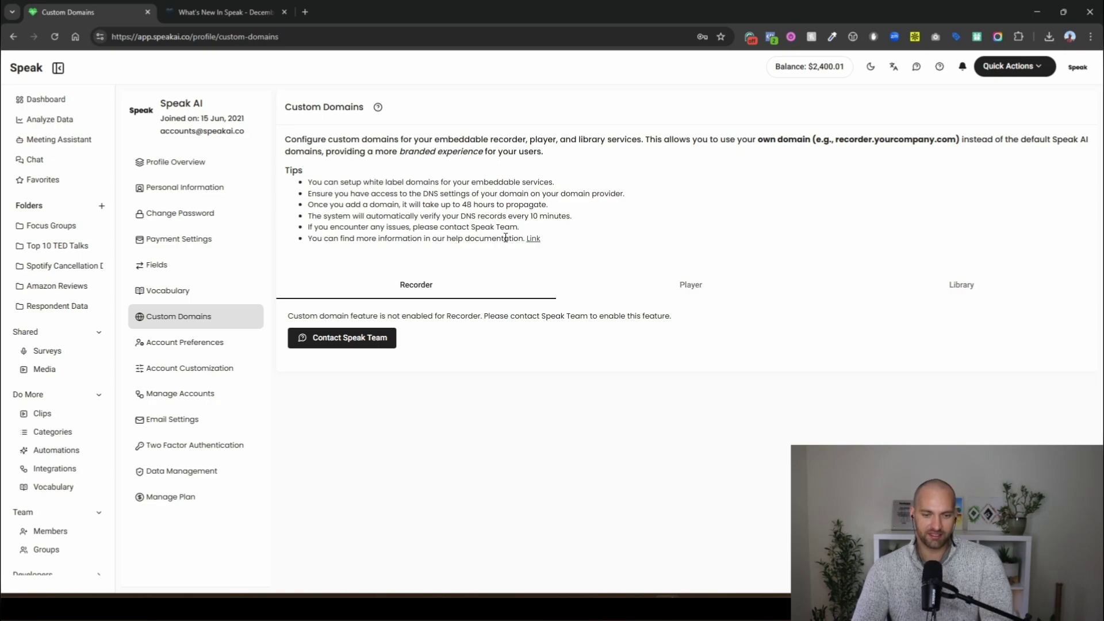
{"action": "left_click", "coordinate": [343, 338]}
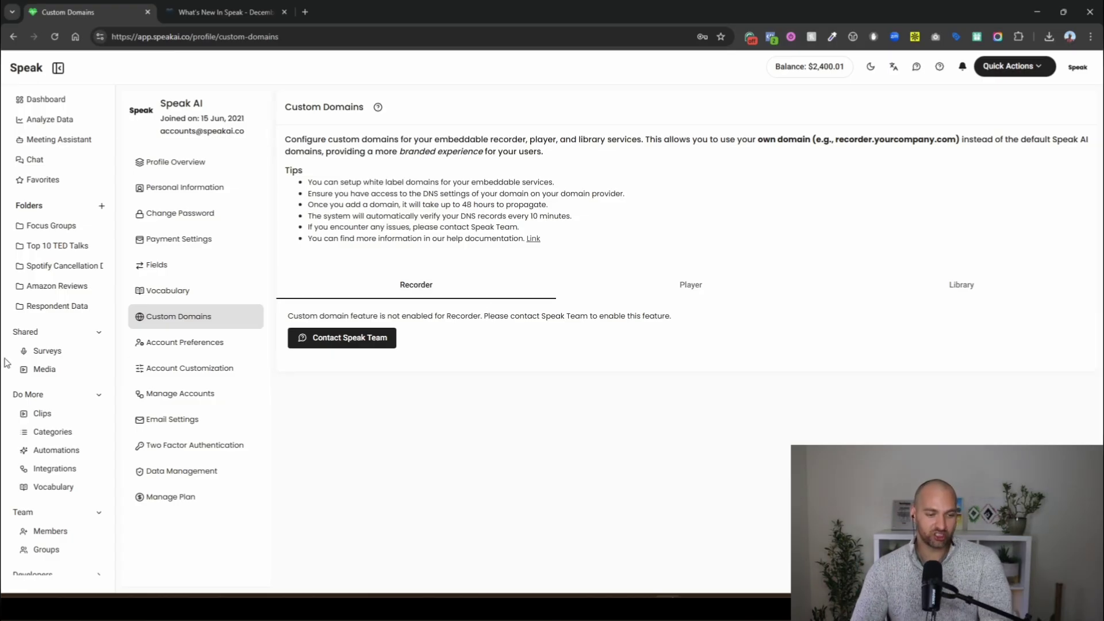
Step: Open the branded page of the Audio Video Survey from its sharing options in a new browser tab
{"action": "left_click", "coordinate": [69, 355]}
{"action": "left_click", "coordinate": [1012, 208]}
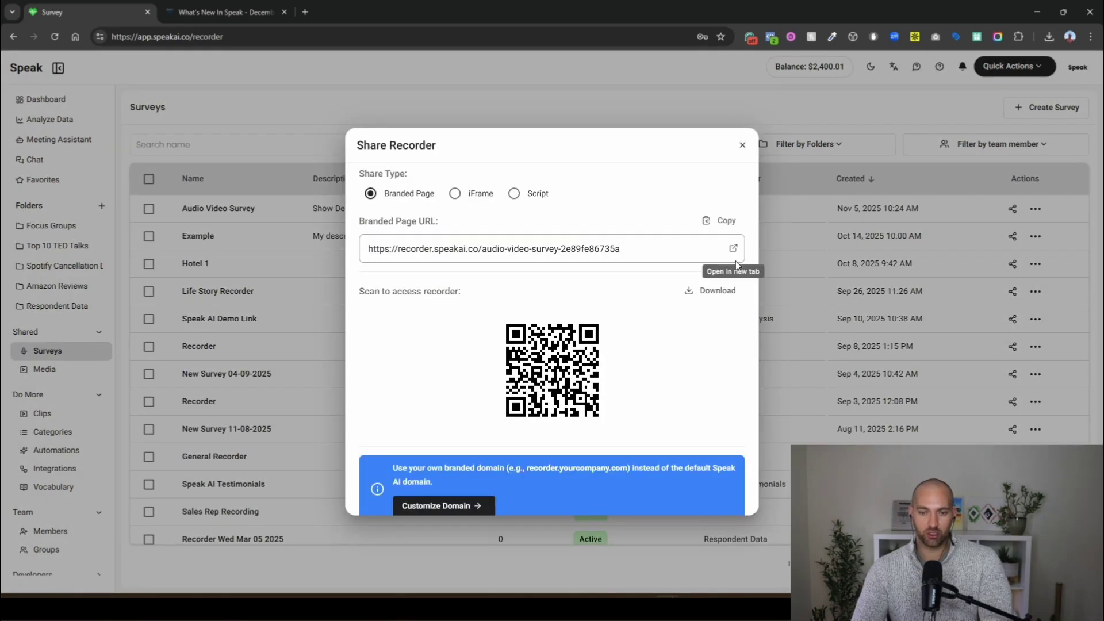
{"action": "left_click", "coordinate": [732, 246]}
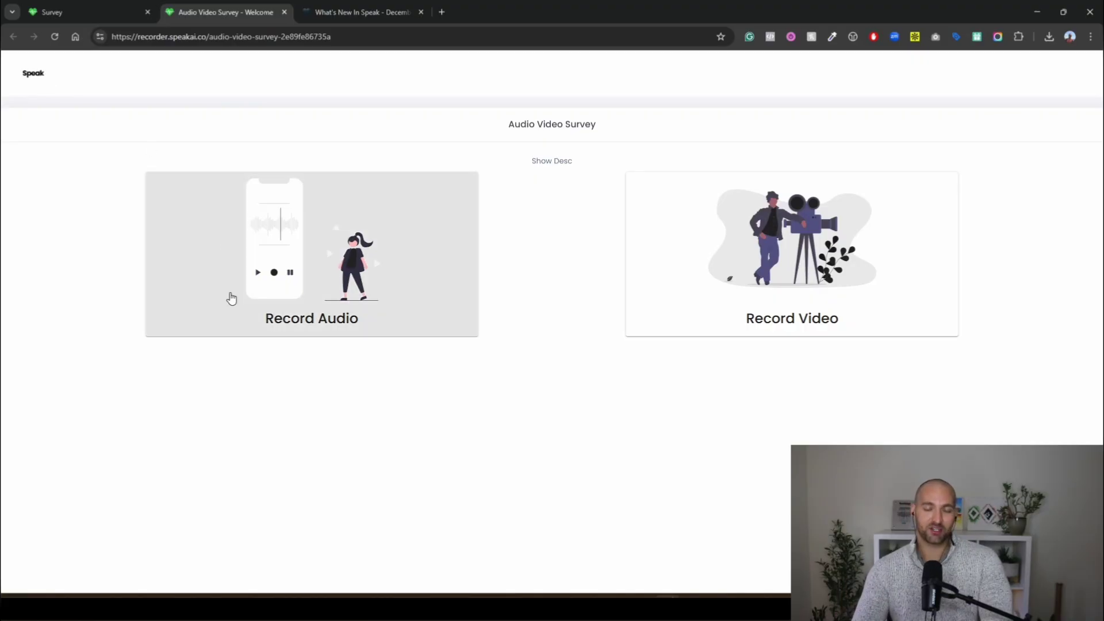
Step: Replace the domain in the survey page's address with survey.yourdomain.com to illustrate a custom domain, without loading the page
{"action": "left_click_drag", "start_coordinate": [173, 36], "coordinate": [115, 37]}
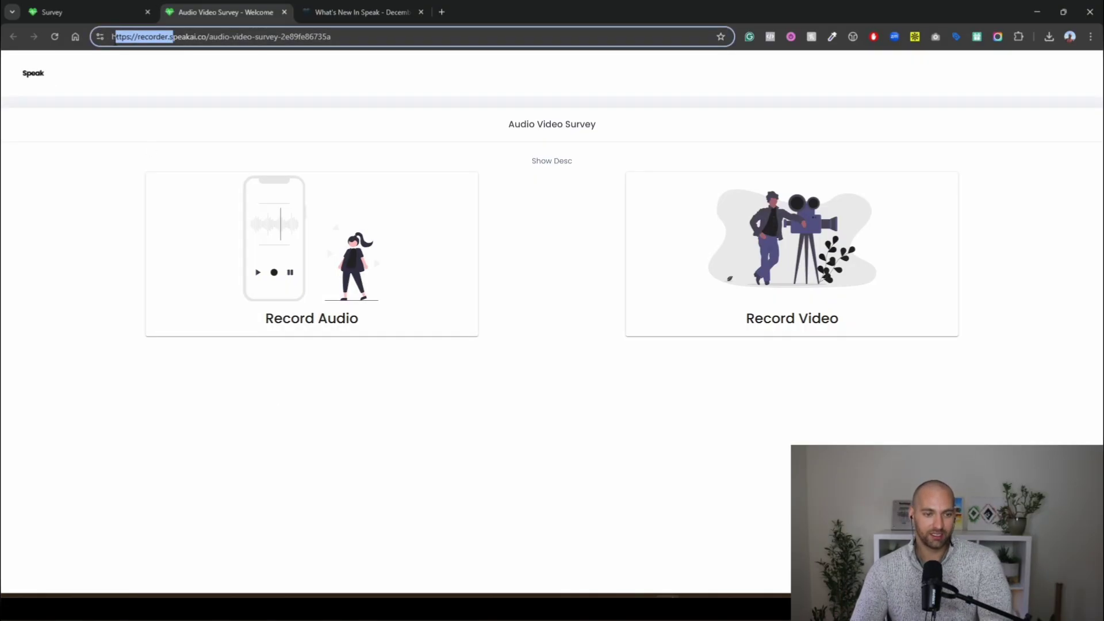
{"action": "left_click", "coordinate": [203, 415]}
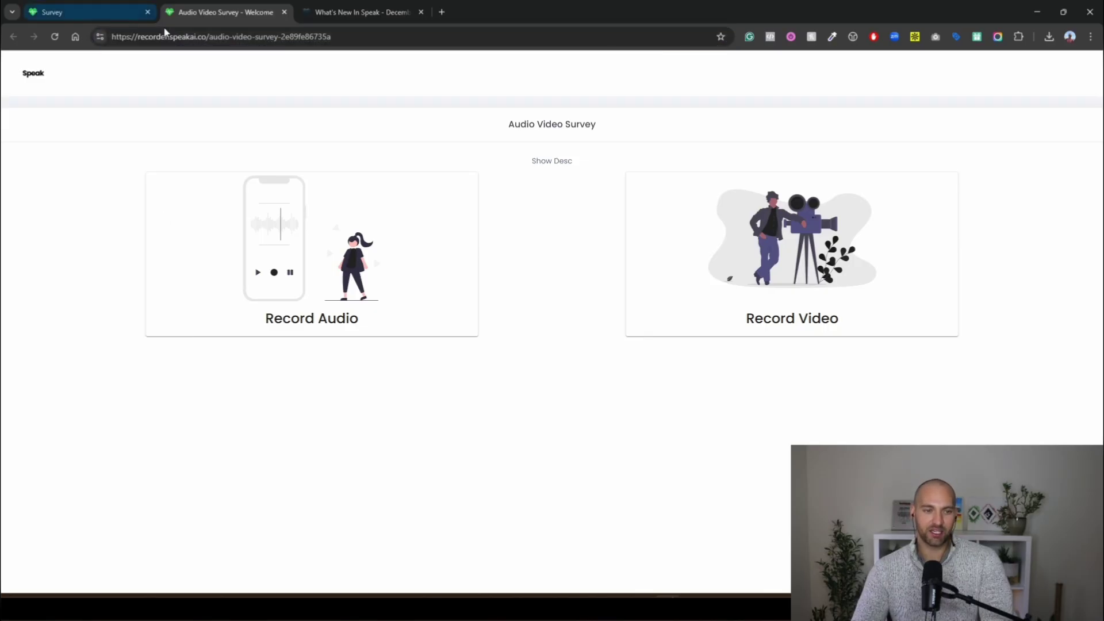
{"action": "left_click_drag", "start_coordinate": [169, 39], "coordinate": [201, 38]}
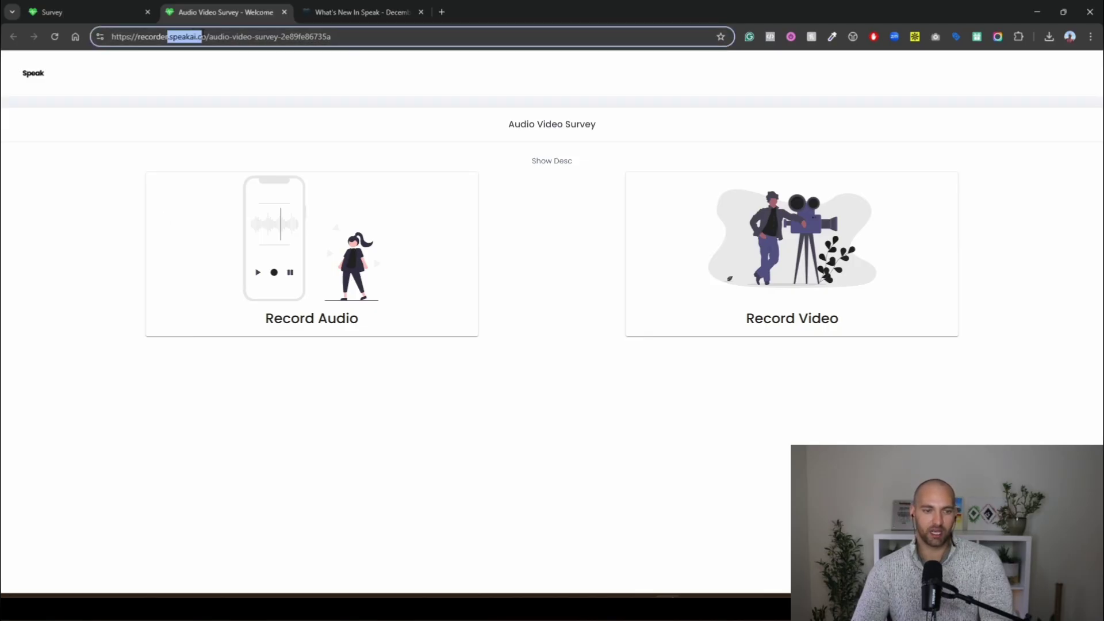
{"action": "left_click_drag", "start_coordinate": [201, 38], "coordinate": [205, 38]}
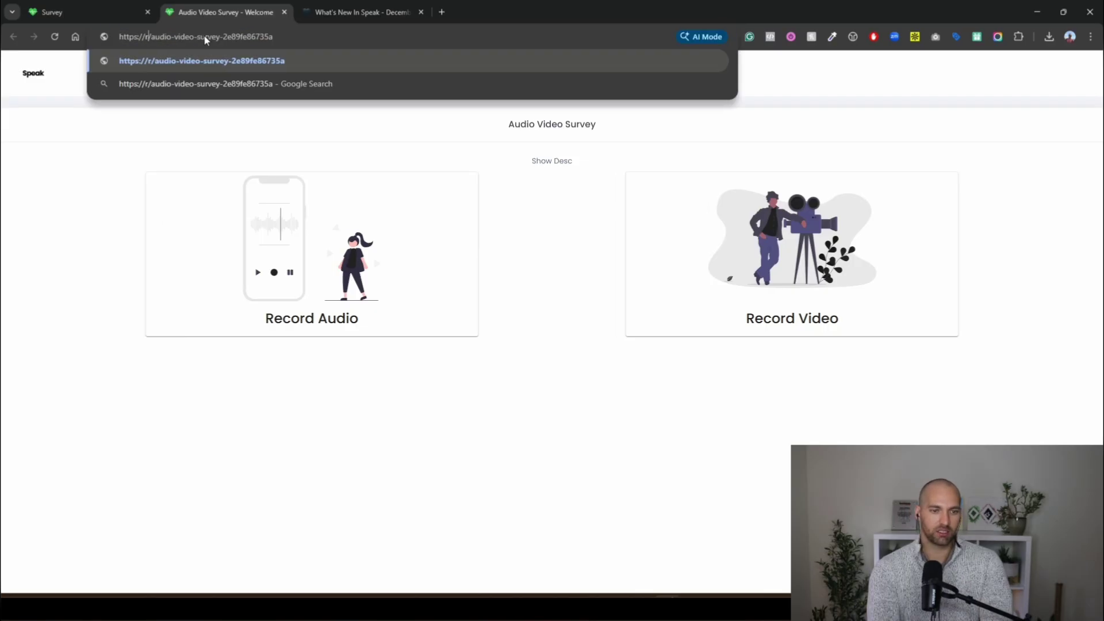
{"action": "type", "text": "survey"}
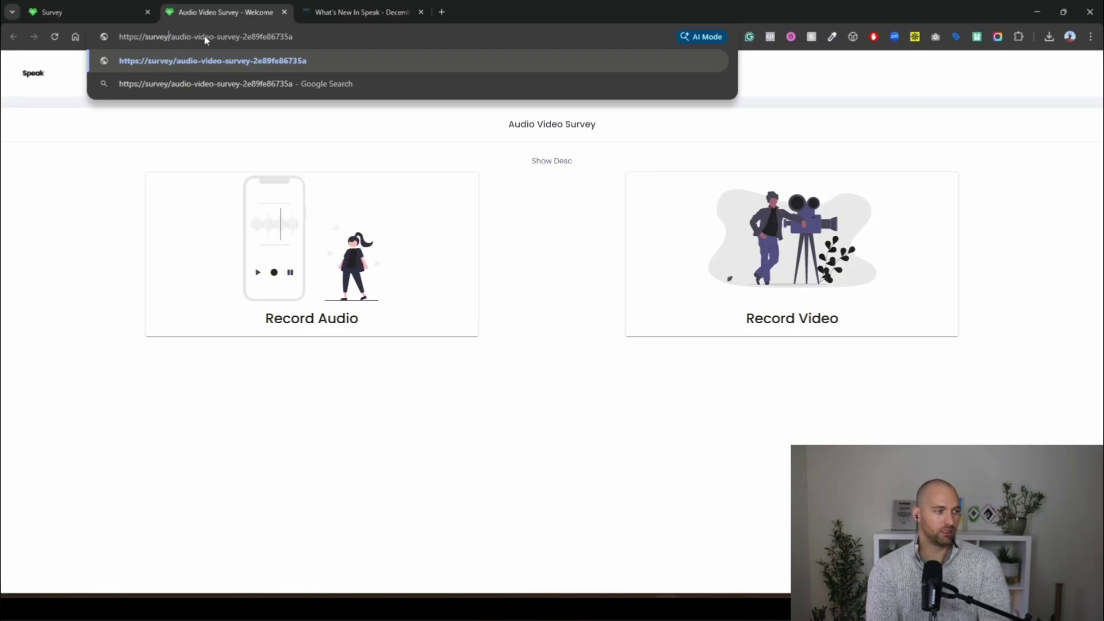
{"action": "type", "text": ".yourdomain"}
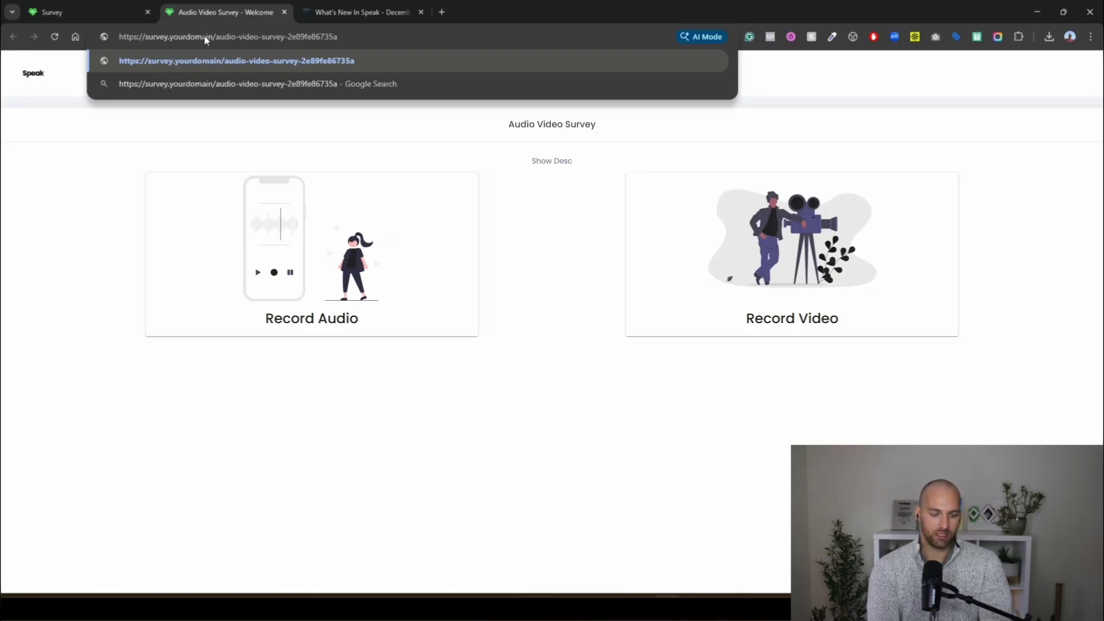
{"action": "type", "text": ".com"}
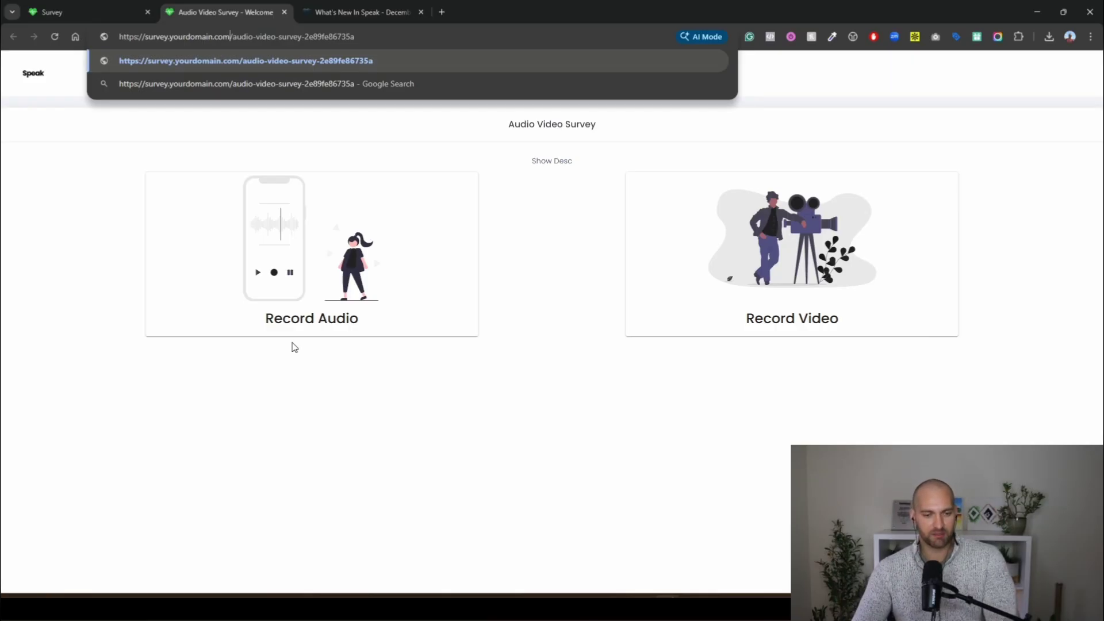
{"action": "left_click", "coordinate": [291, 411]}
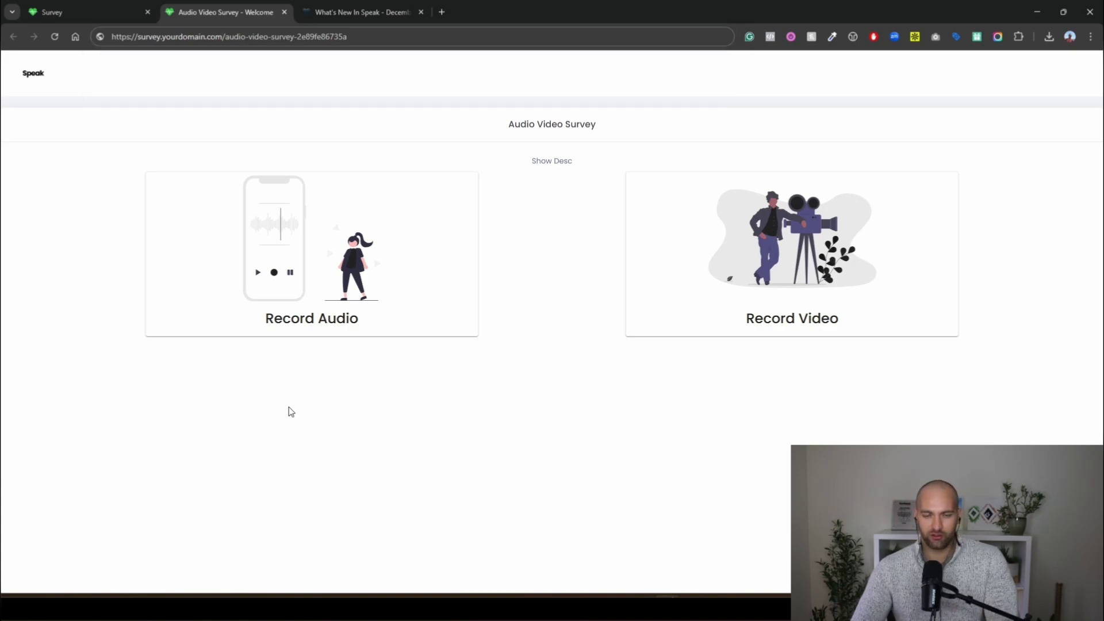
Step: Close the survey's sharing options and examine the DNS configuration of the active Recorder domain in the Custom Domains settings
{"action": "left_click", "coordinate": [126, 7]}
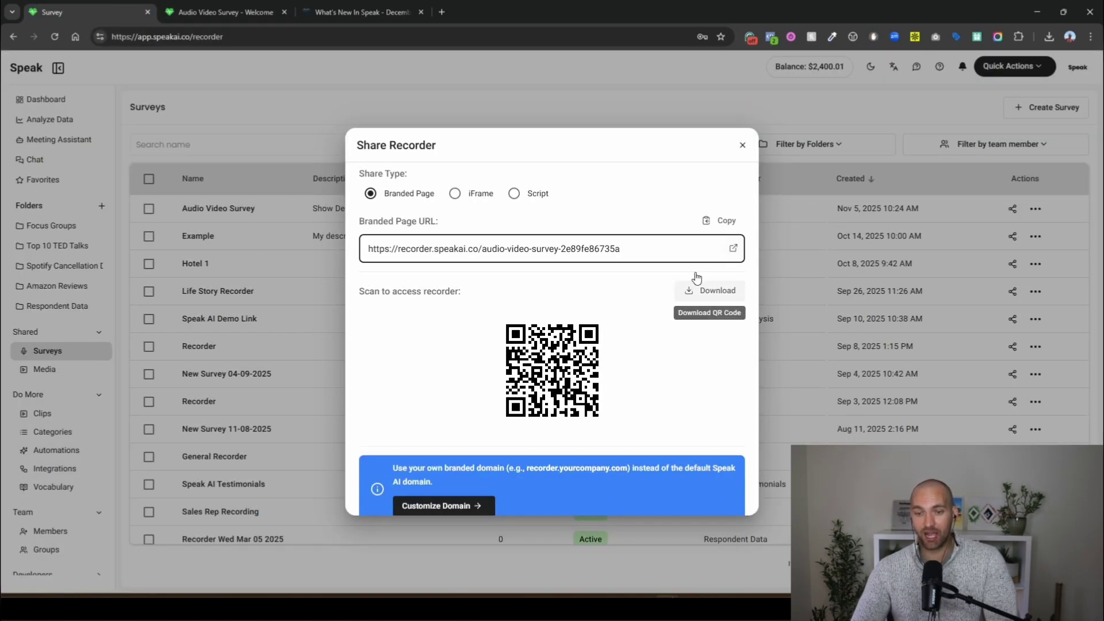
{"action": "left_click", "coordinate": [742, 145]}
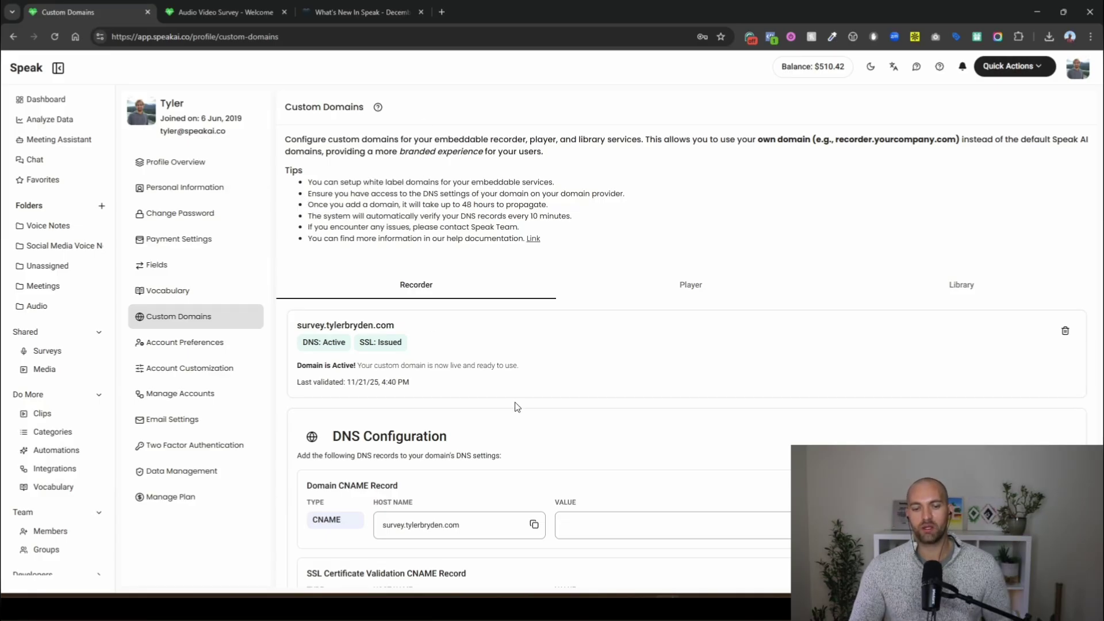
{"action": "scroll", "coordinate": [517, 406], "scroll_direction": "down", "scroll_amount": 2}
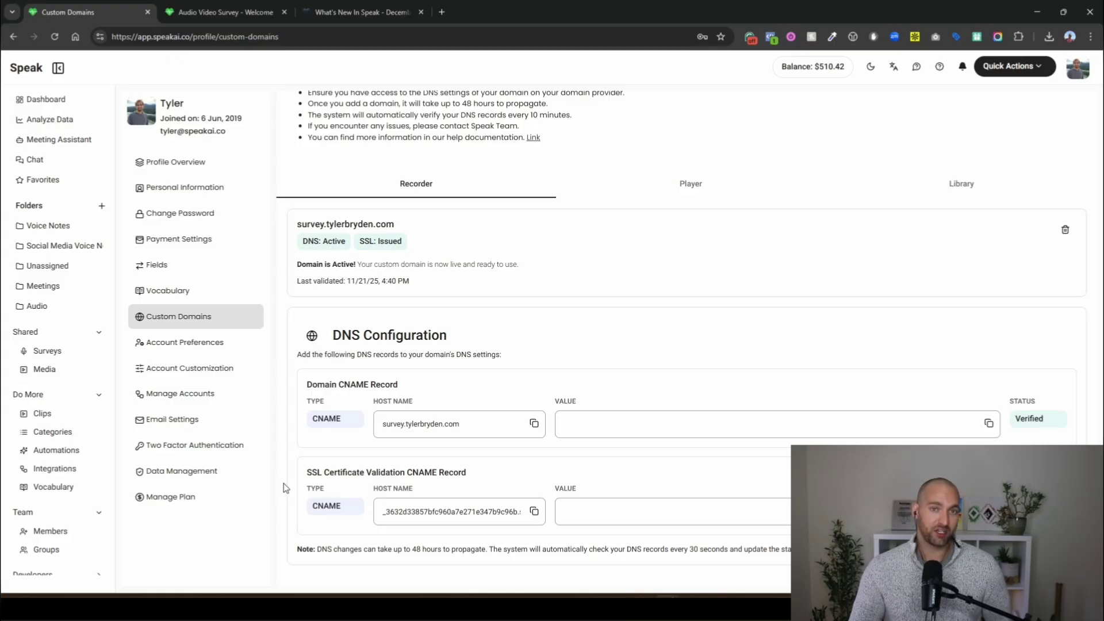
Step: Add a "player" subdomain of the account owner's personal domain as the custom domain for the Player service
{"action": "left_click", "coordinate": [717, 196]}
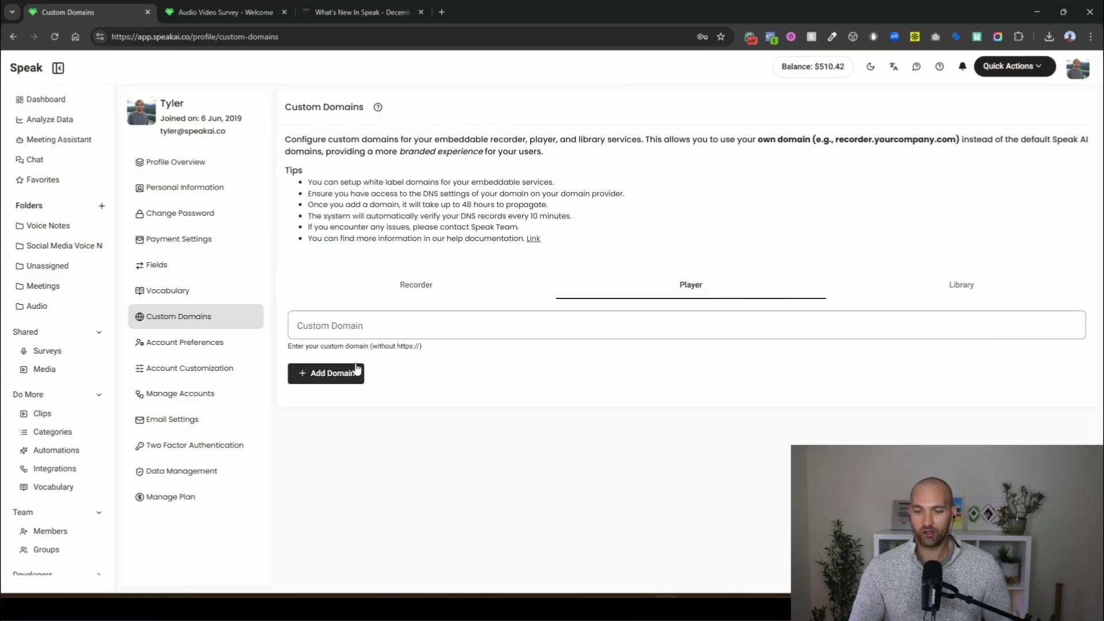
{"action": "left_click", "coordinate": [357, 372]}
{"action": "left_click", "coordinate": [386, 328]}
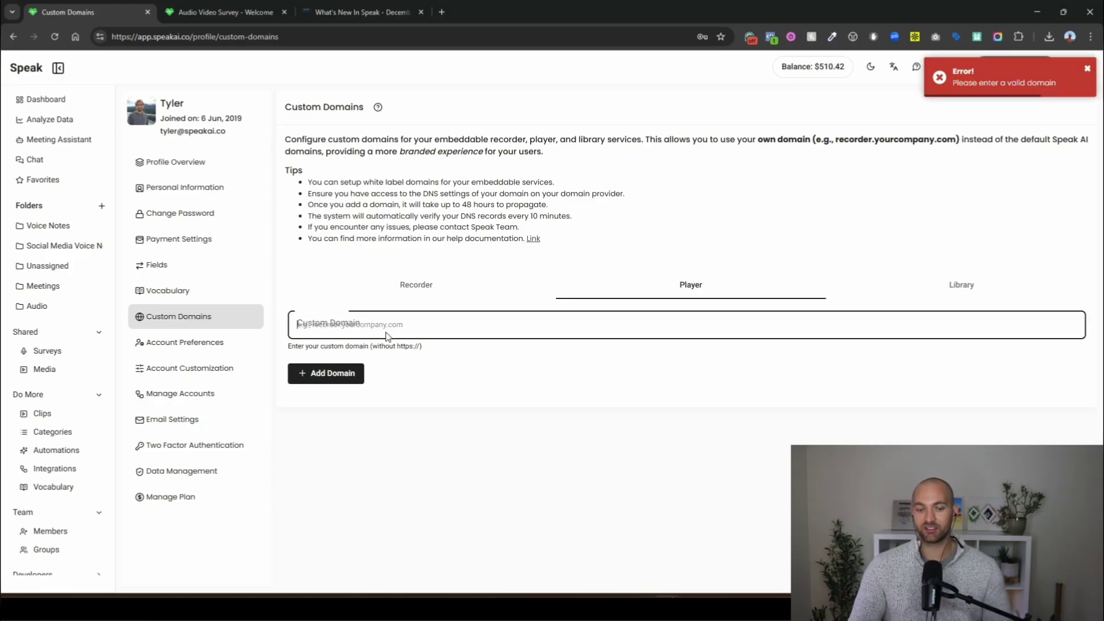
{"action": "type", "text": "playe"}
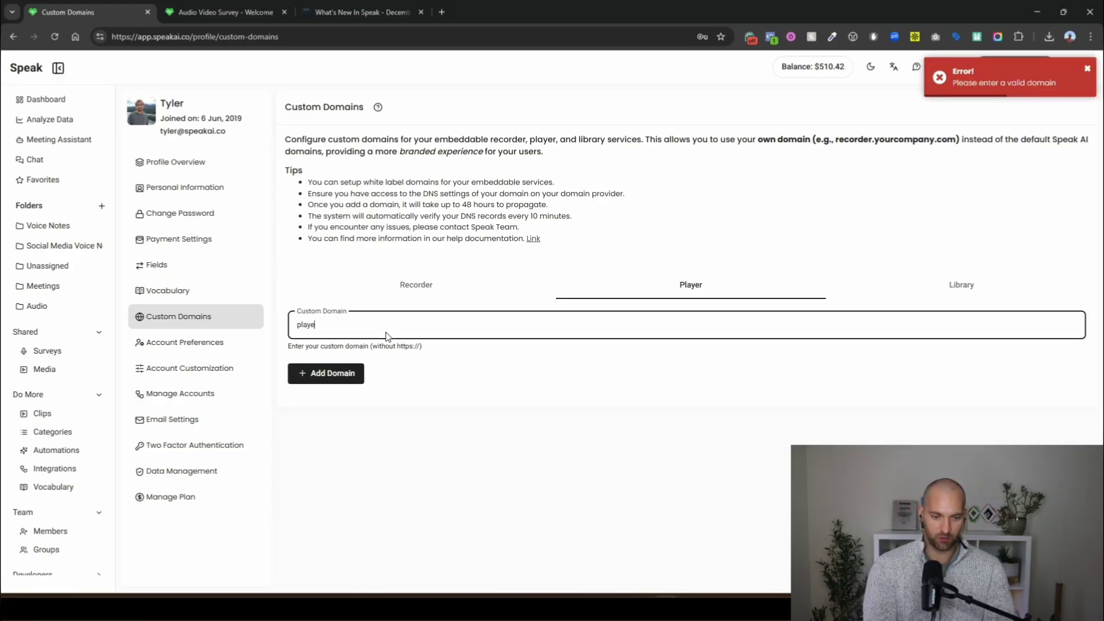
{"action": "type", "text": "r.tylerbryden.com"}
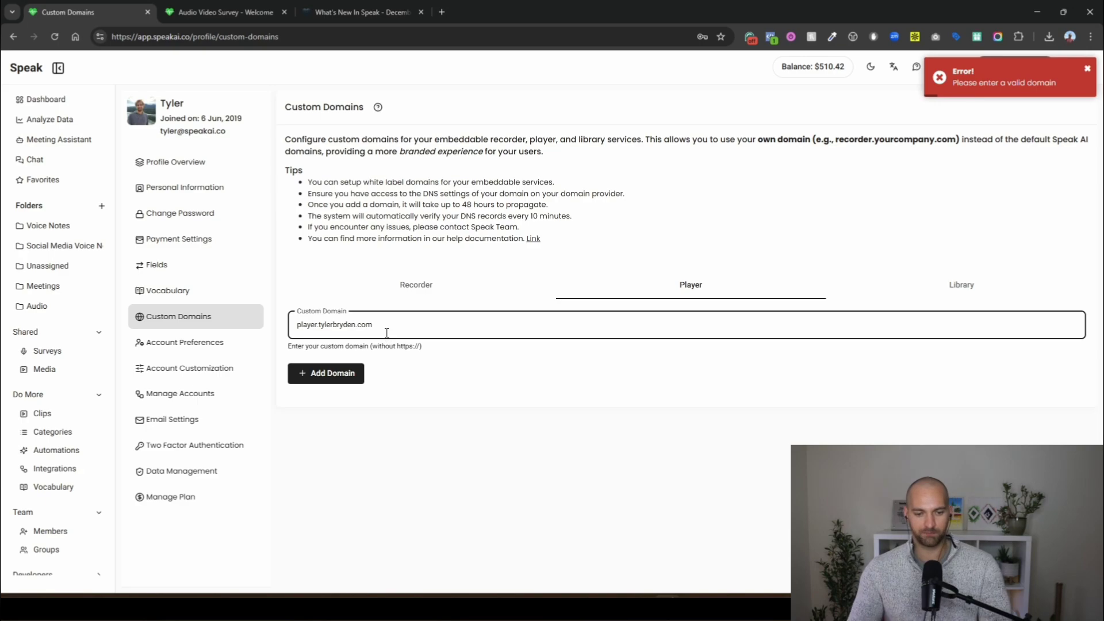
{"action": "key", "text": "Return"}
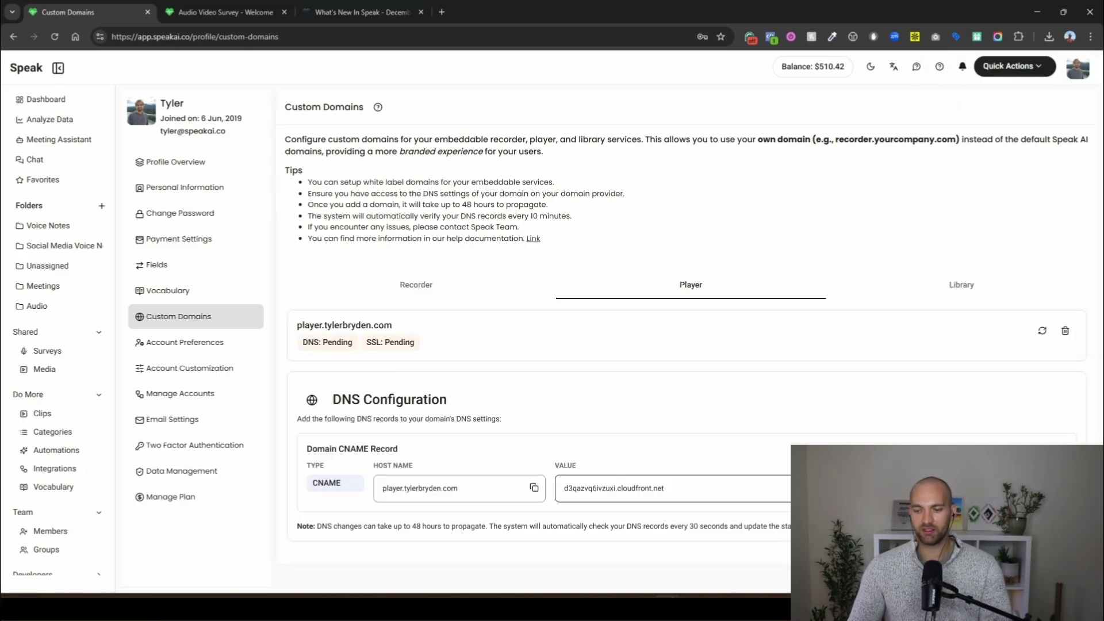
{"action": "left_click", "coordinate": [672, 488]}
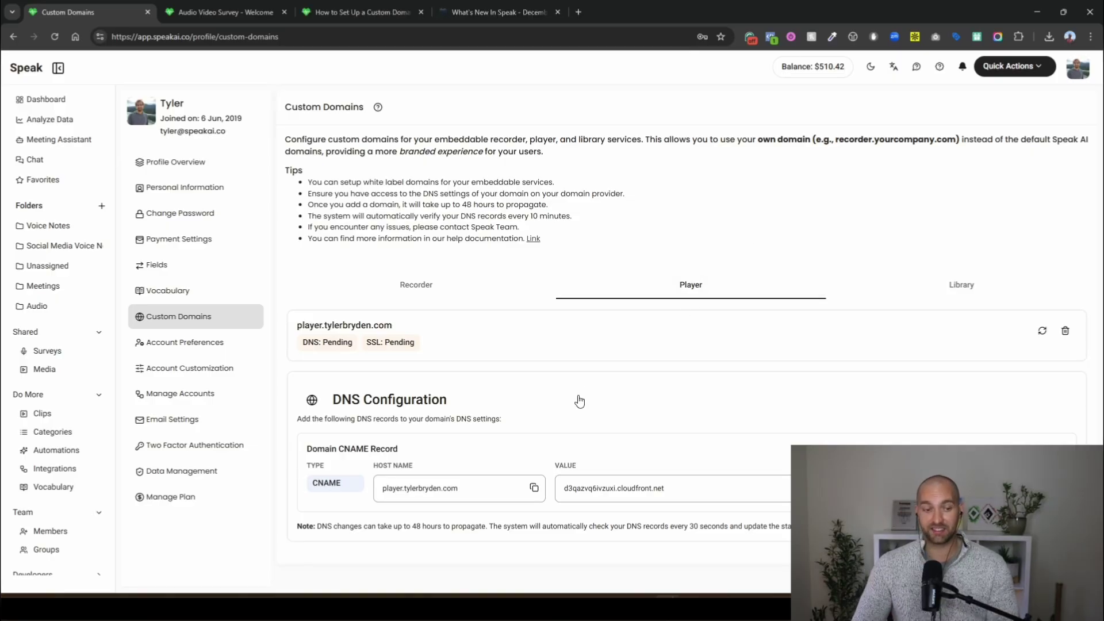
Step: Open the sharing options of the newest survey, New Survey 21-11-2025
{"action": "left_click", "coordinate": [41, 356]}
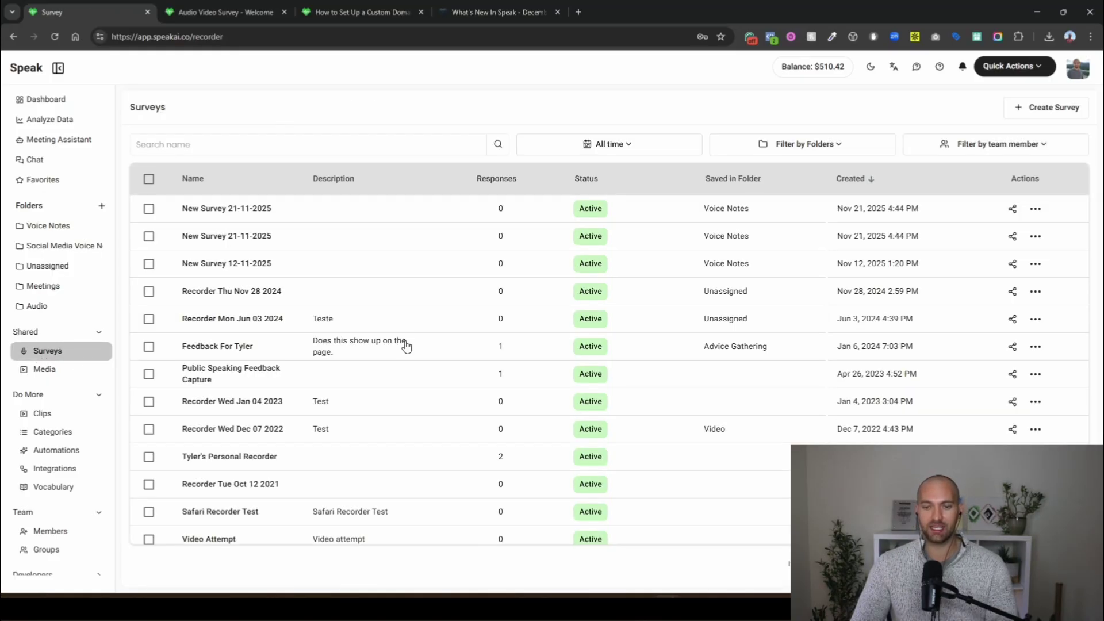
{"action": "left_click", "coordinate": [1011, 210]}
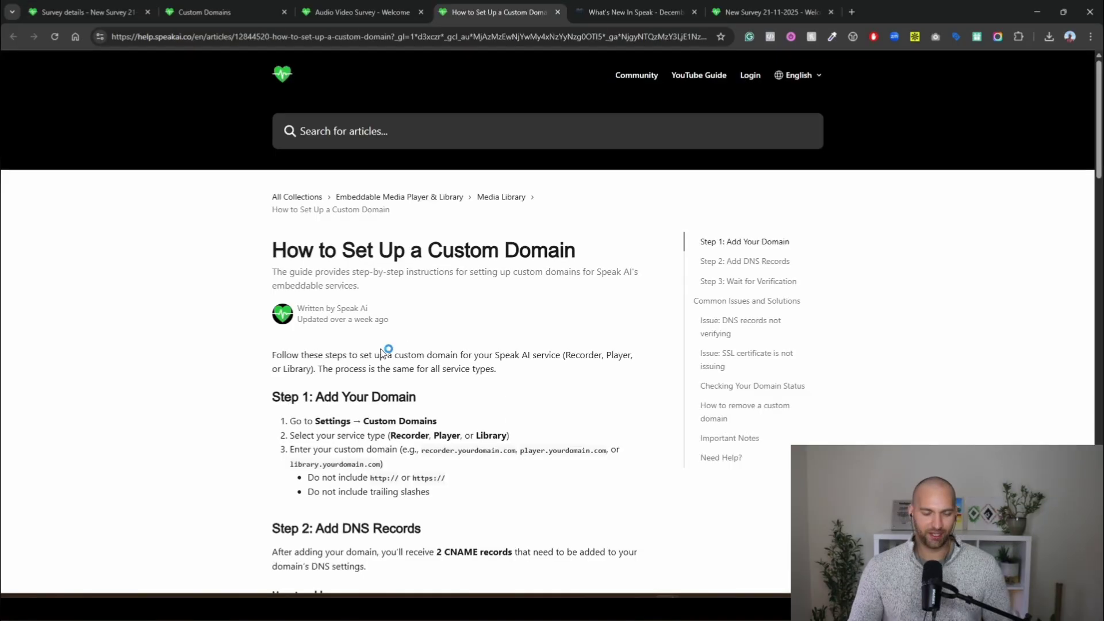
Step: Read the custom domain setup guide from adding DNS records through verification to the common issues and solutions
{"action": "scroll", "coordinate": [386, 350], "scroll_direction": "down", "scroll_amount": 6}
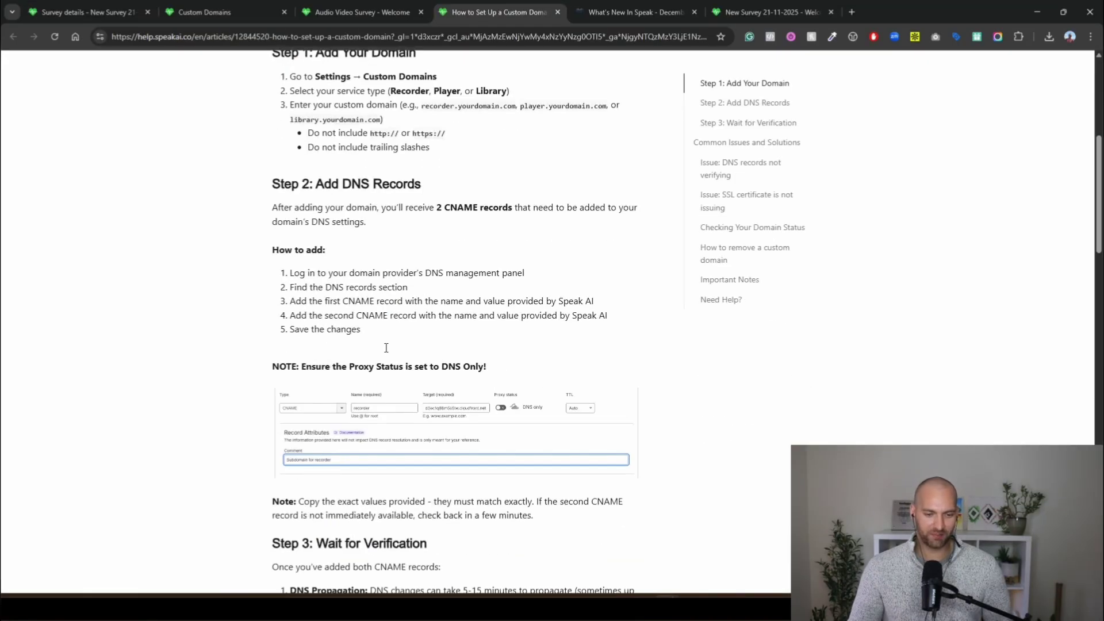
{"action": "scroll", "coordinate": [572, 214], "scroll_direction": "down", "scroll_amount": 4}
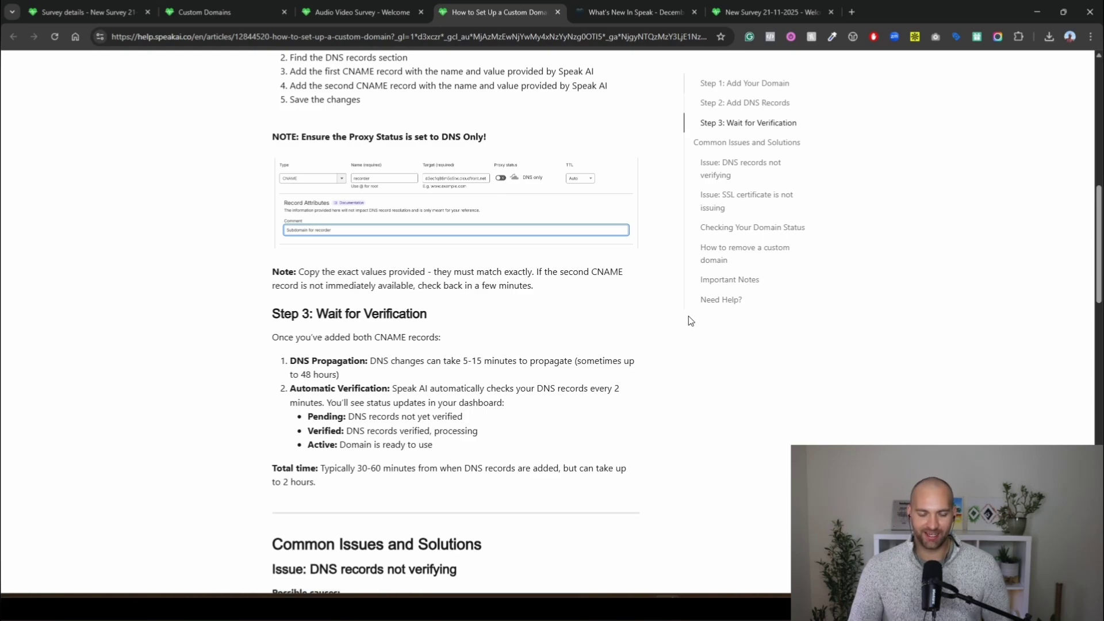
{"action": "scroll", "coordinate": [690, 318], "scroll_direction": "down", "scroll_amount": 7}
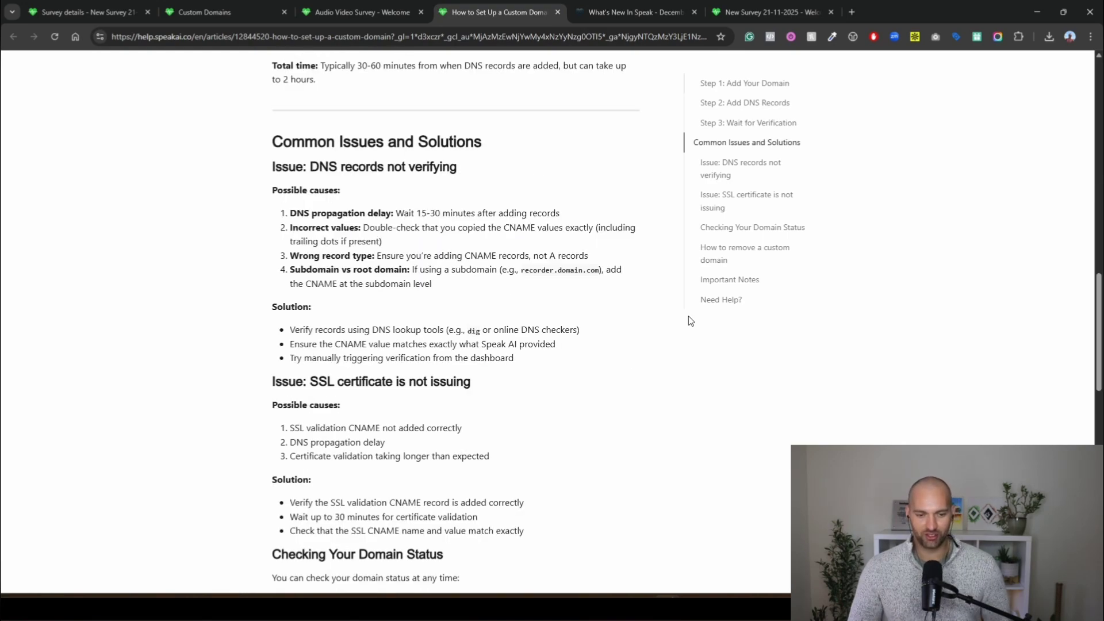
{"action": "scroll", "coordinate": [690, 320], "scroll_direction": "down", "scroll_amount": 1}
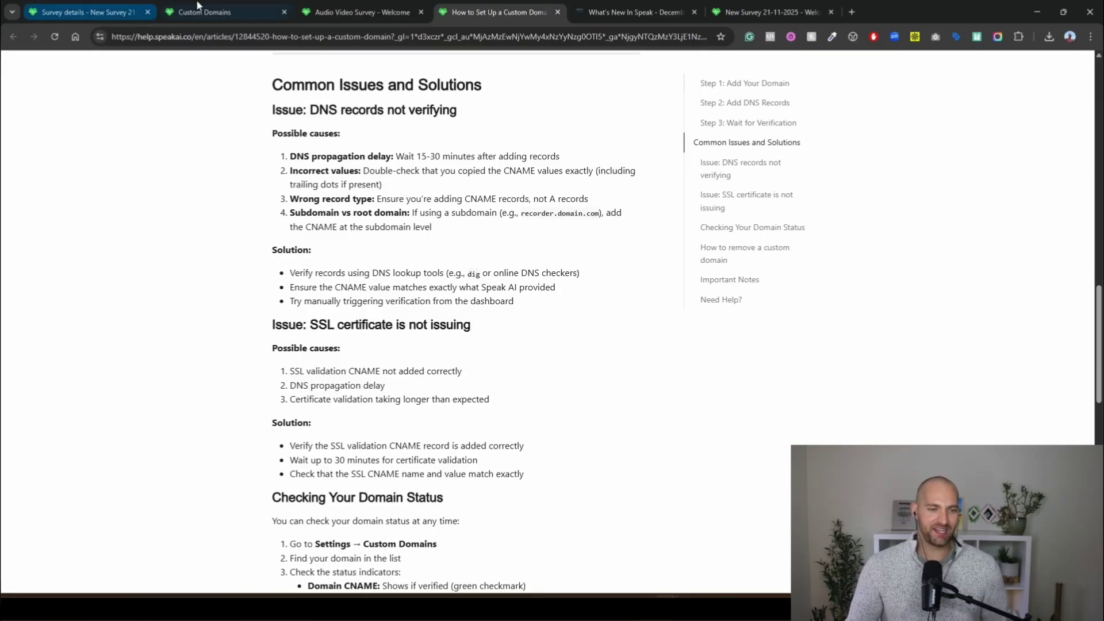
Step: Generate a share player link for the 2015x-robert-waldinger-009-5000k.mp4 video and open its embedded player page
{"action": "left_click", "coordinate": [219, 12]}
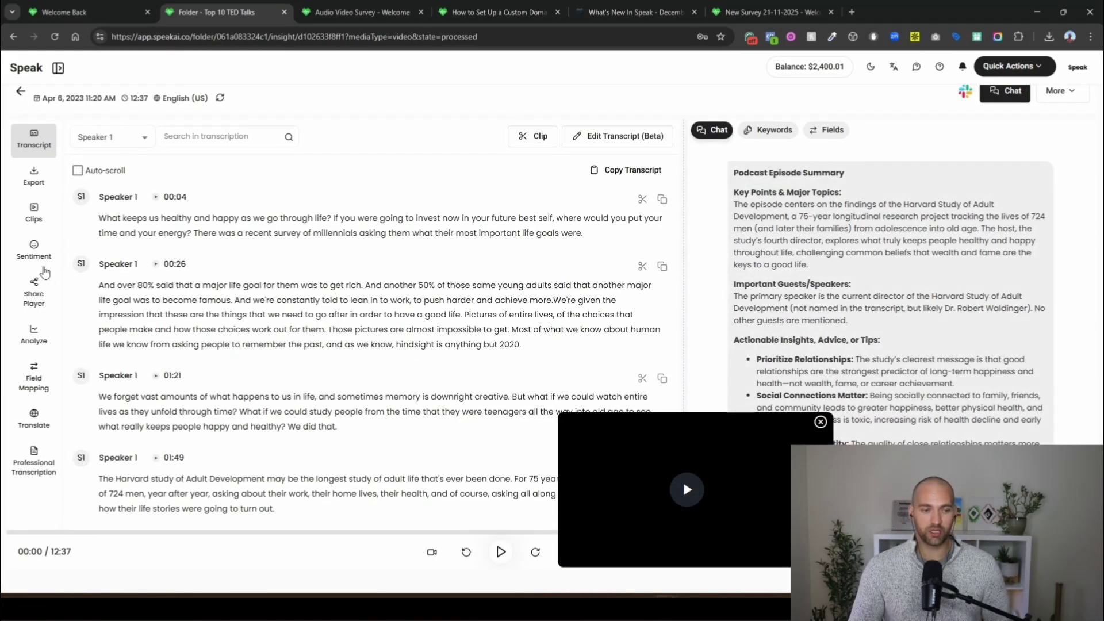
{"action": "left_click", "coordinate": [35, 291]}
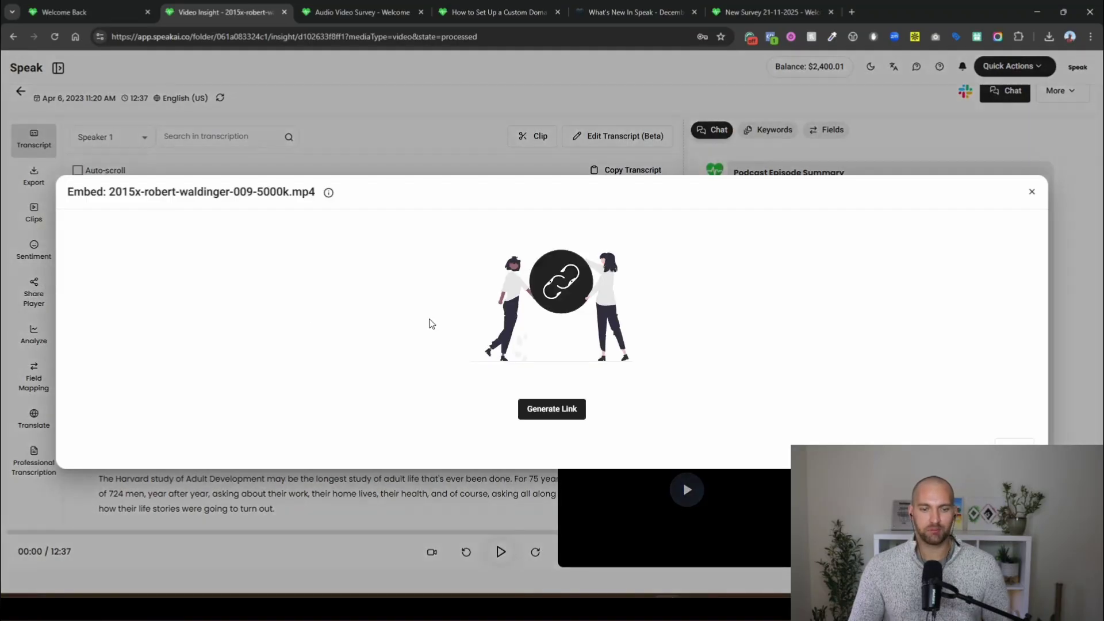
{"action": "left_click", "coordinate": [552, 409]}
{"action": "left_click", "coordinate": [1025, 190]}
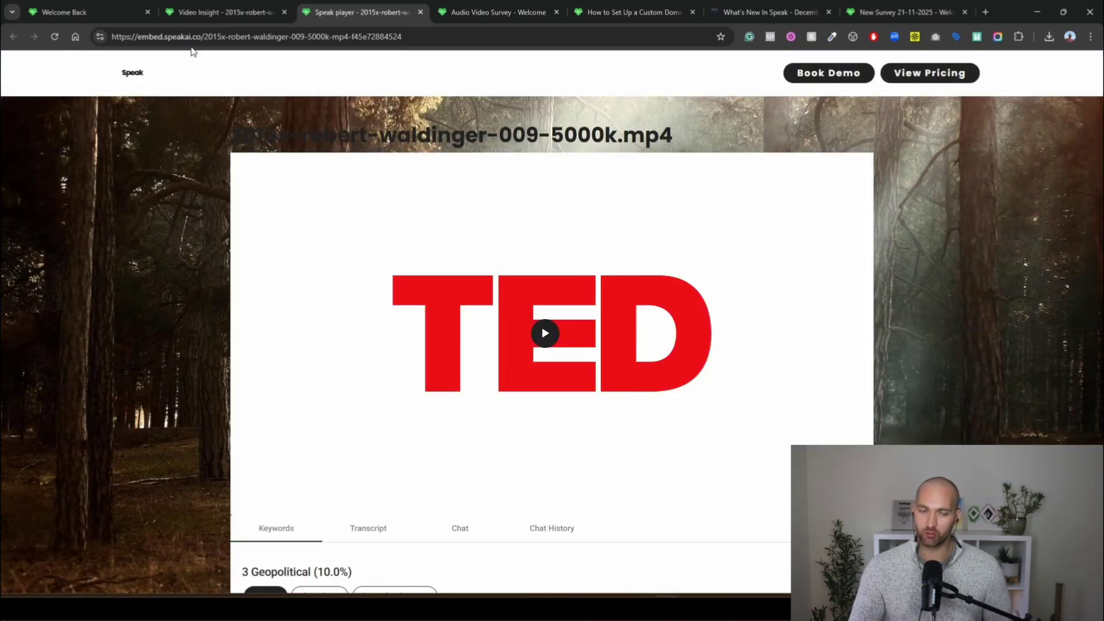
Step: Open the branded library page of the Top 10 TED Talks folder, highlight its speakai.co domain, and return to the December release notes
{"action": "left_click", "coordinate": [225, 11]}
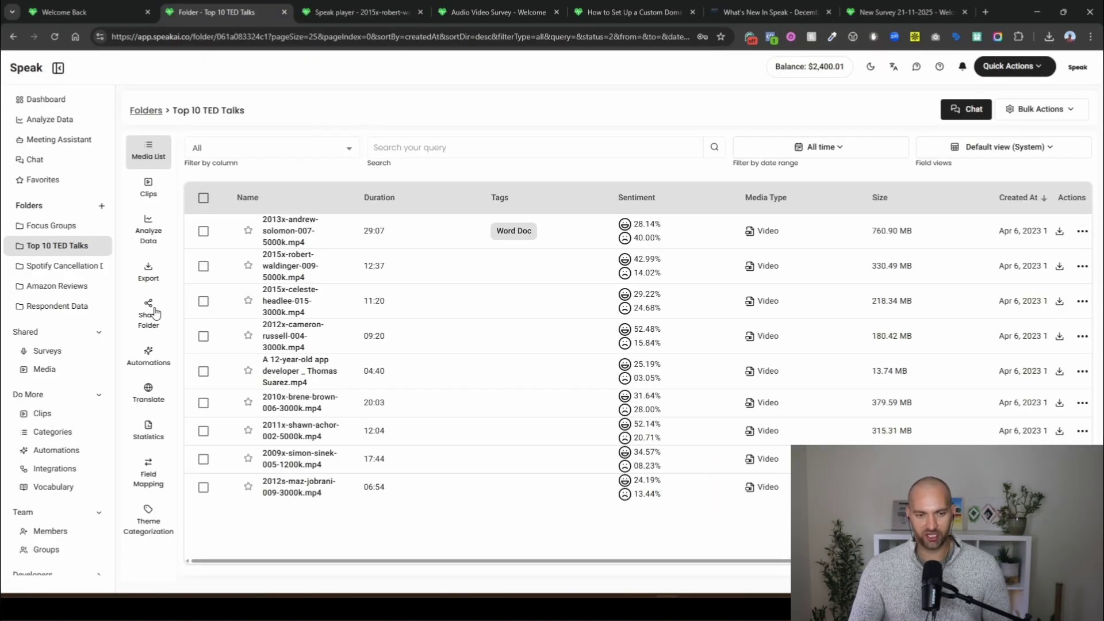
{"action": "left_click", "coordinate": [150, 313]}
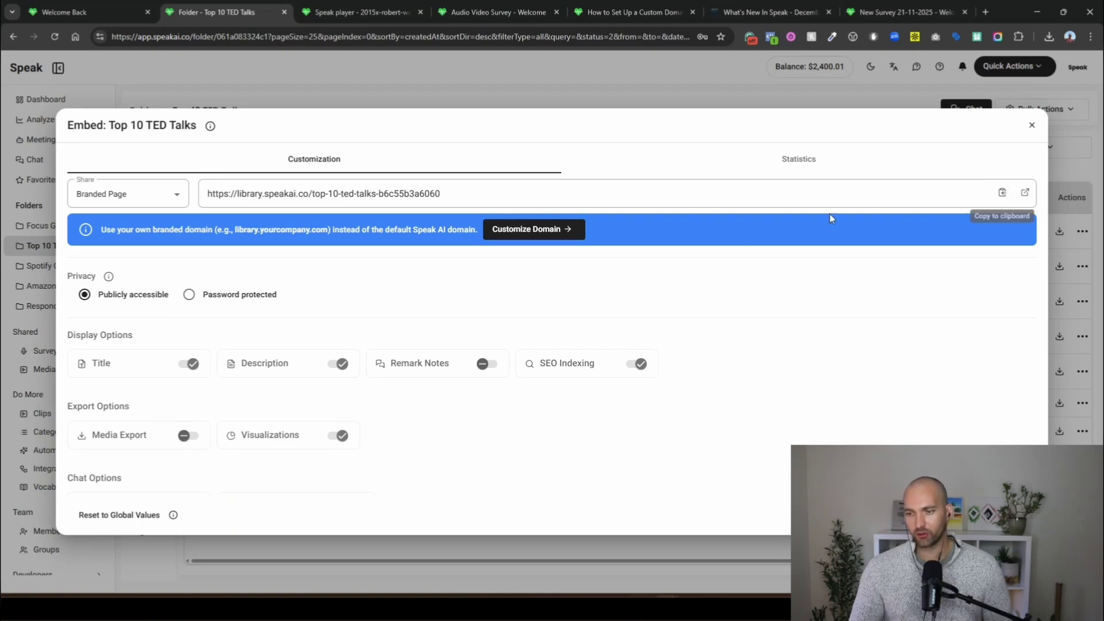
{"action": "left_click", "coordinate": [1024, 192]}
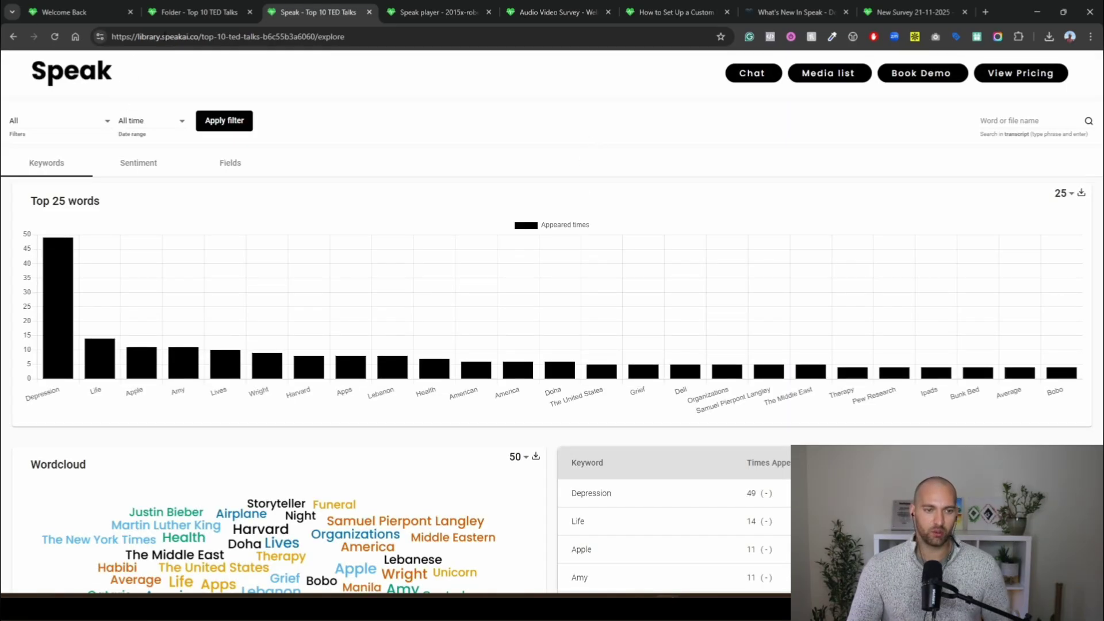
{"action": "left_click_drag", "start_coordinate": [162, 36], "coordinate": [202, 36]}
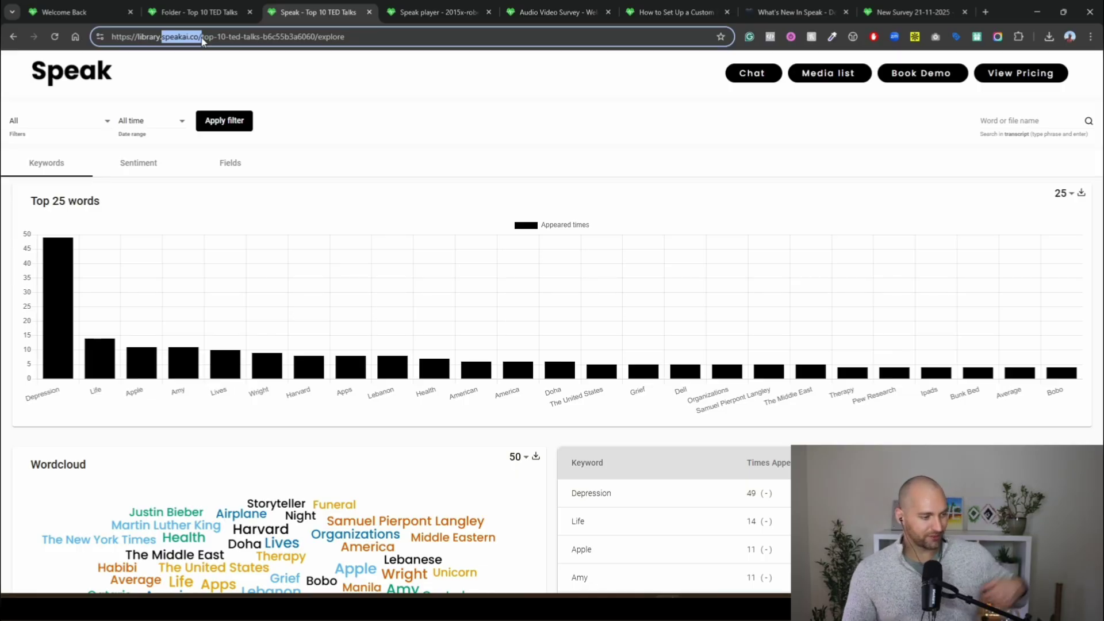
{"action": "key", "text": "ctrl+7"}
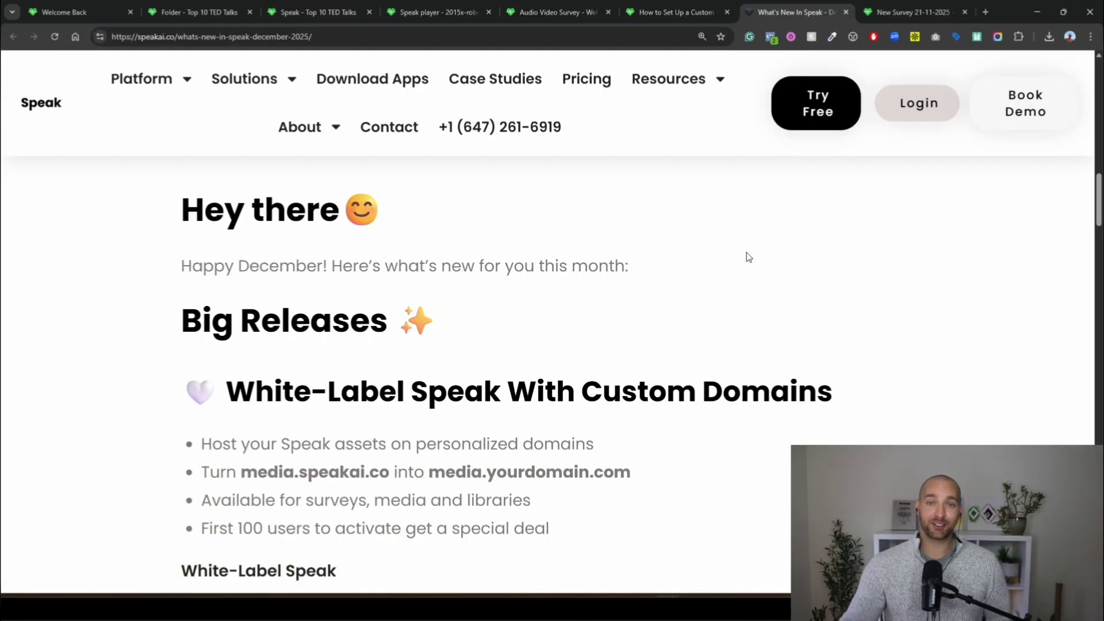